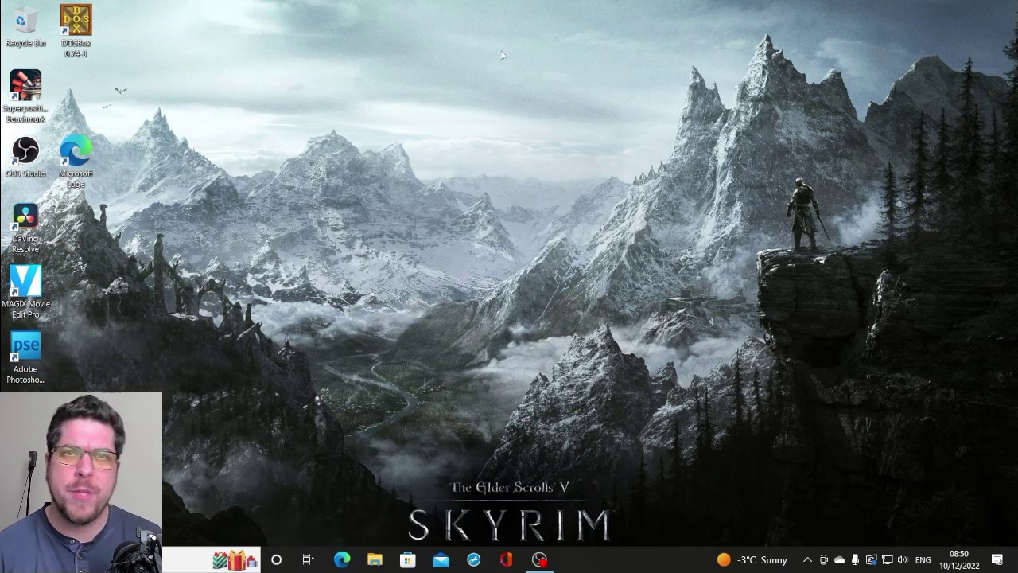
- Launch DOSBox from the desktop, and open the OS (C:) drive in File Explorer
double_click(84, 26)
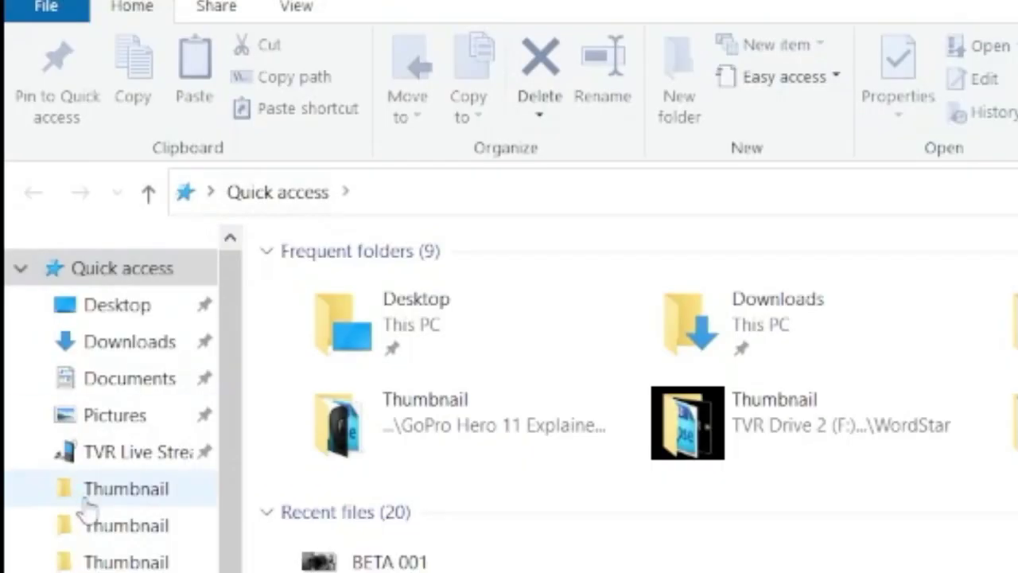
click(112, 572)
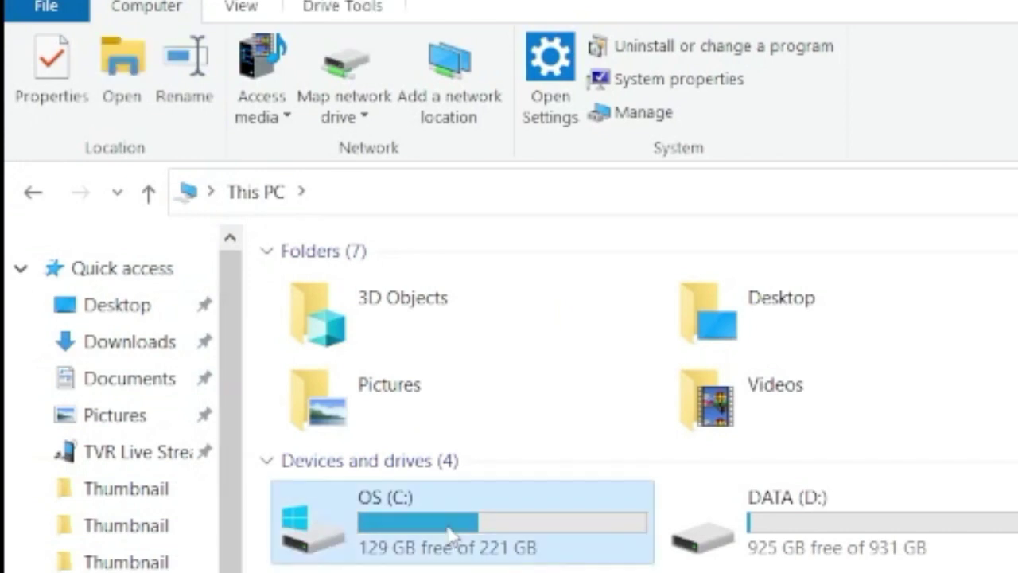
double_click(450, 537)
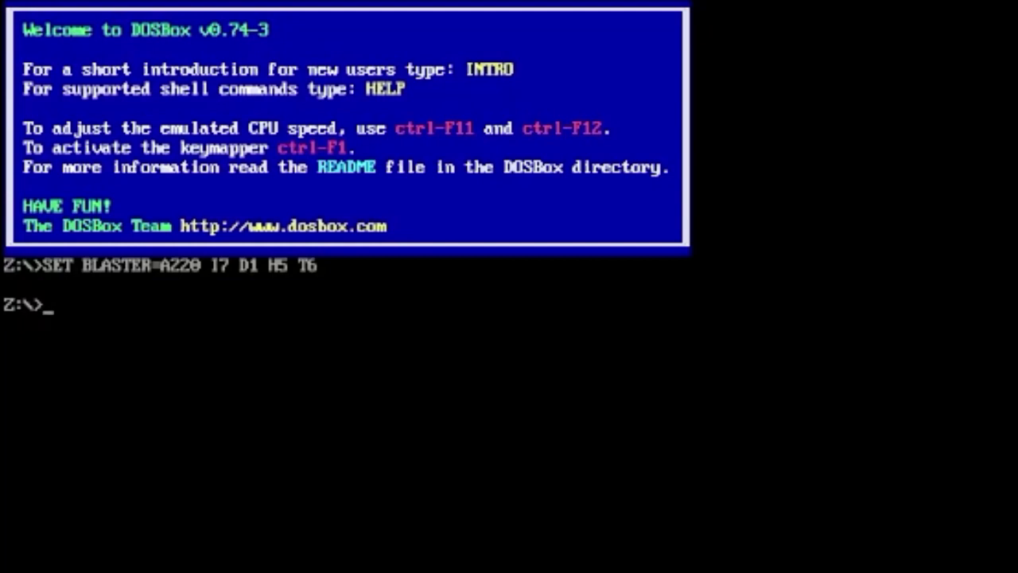
- Mount the folder C:\games as drive C: in DOSBox
text(mount)
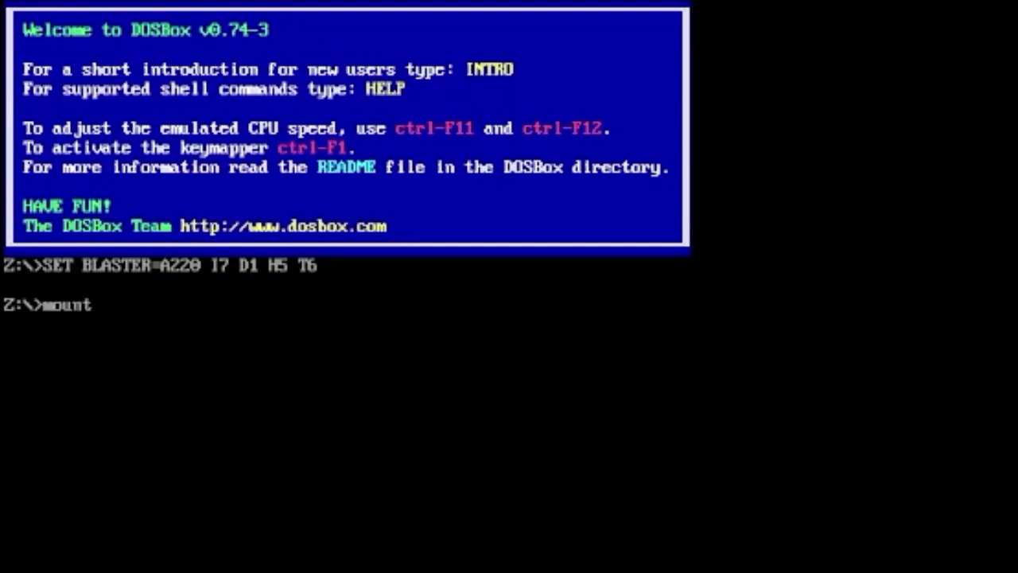
text( C: C:\games)
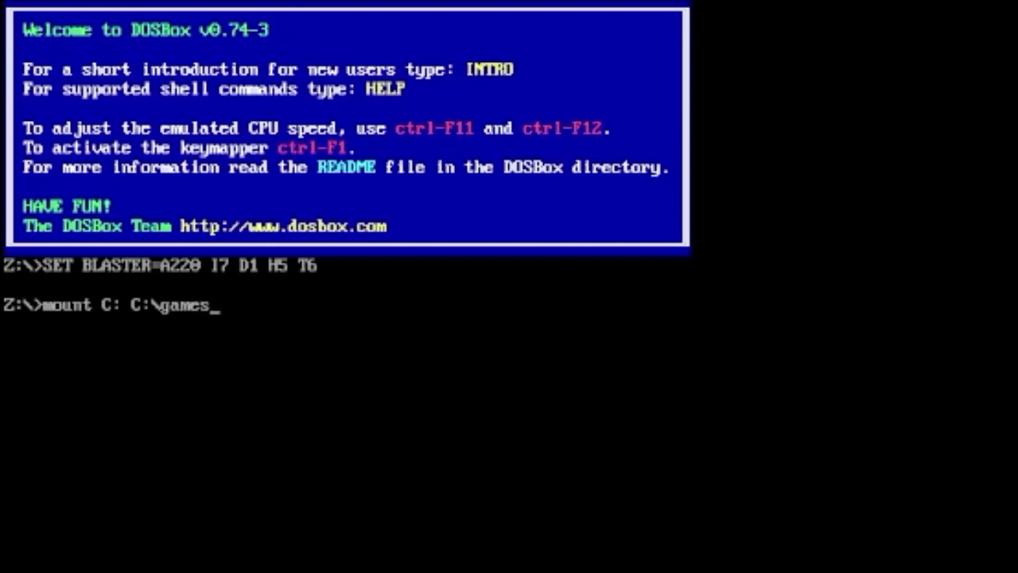
key(Return)
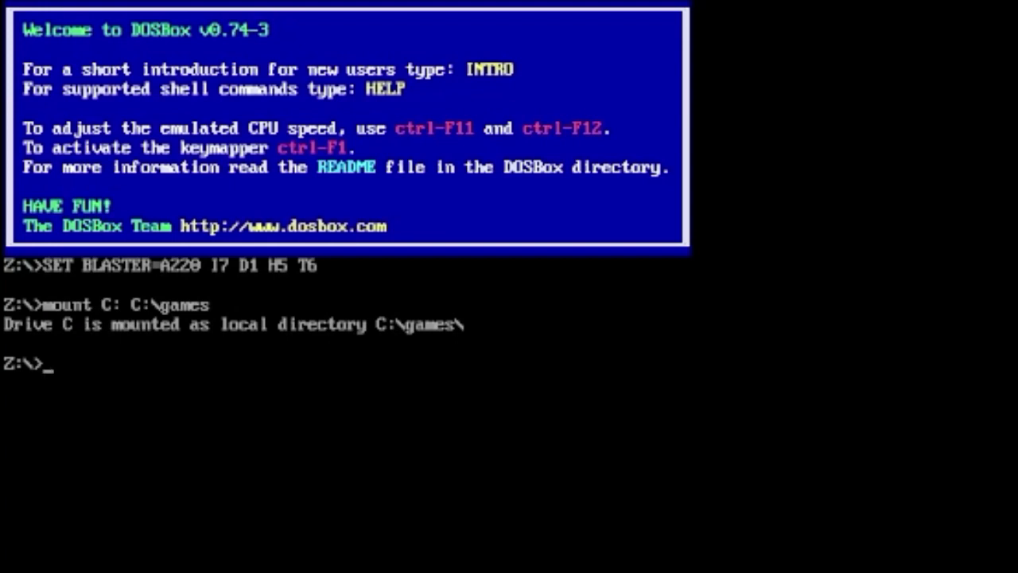
- List the directory of drive Z: and switch to the mounted C: drive
text(dir)
key(Return)
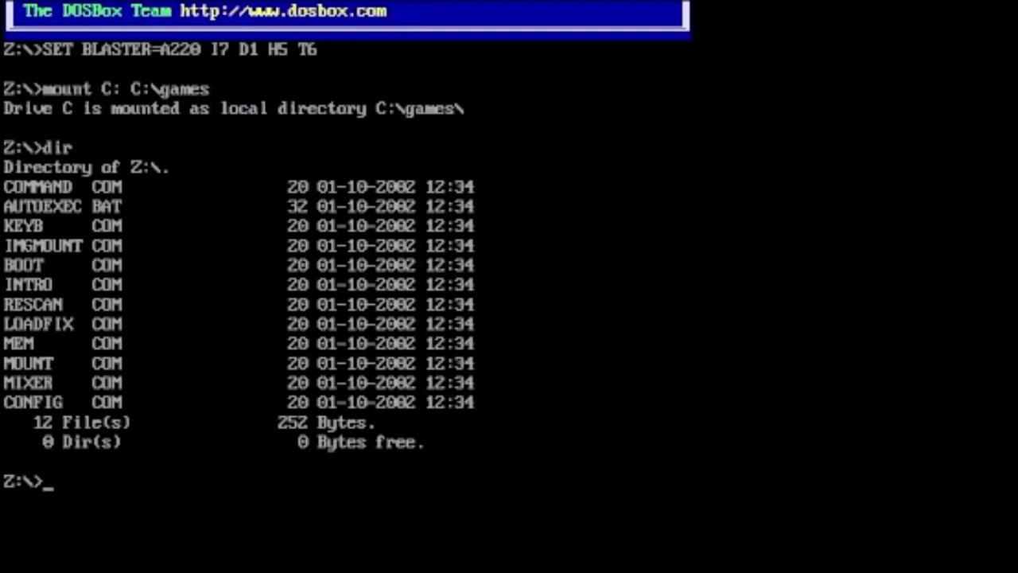
text(C:)
key(Return)
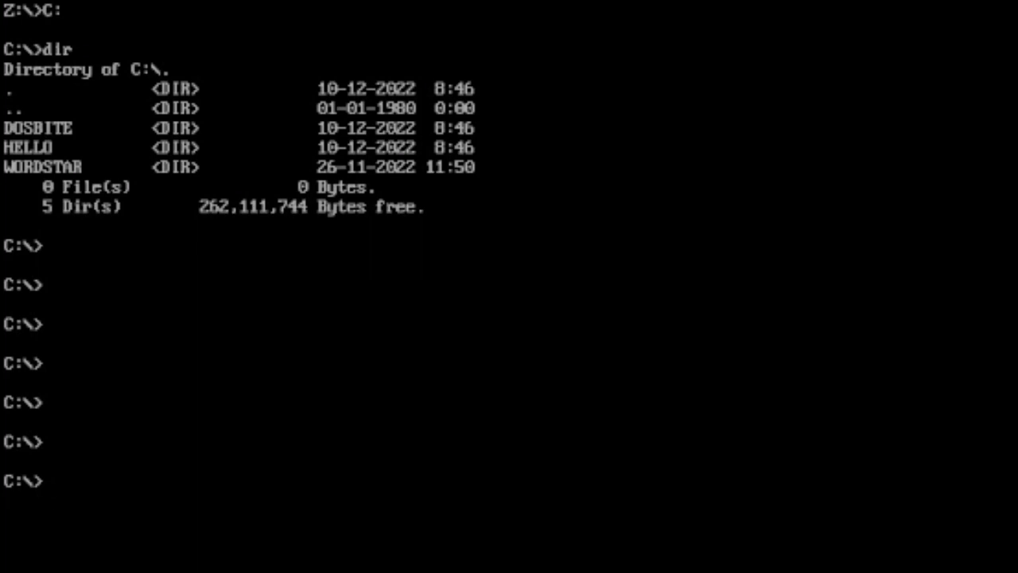
- Mount D:\ as drive E with the options -t cdrom and -usecd
text(mount)
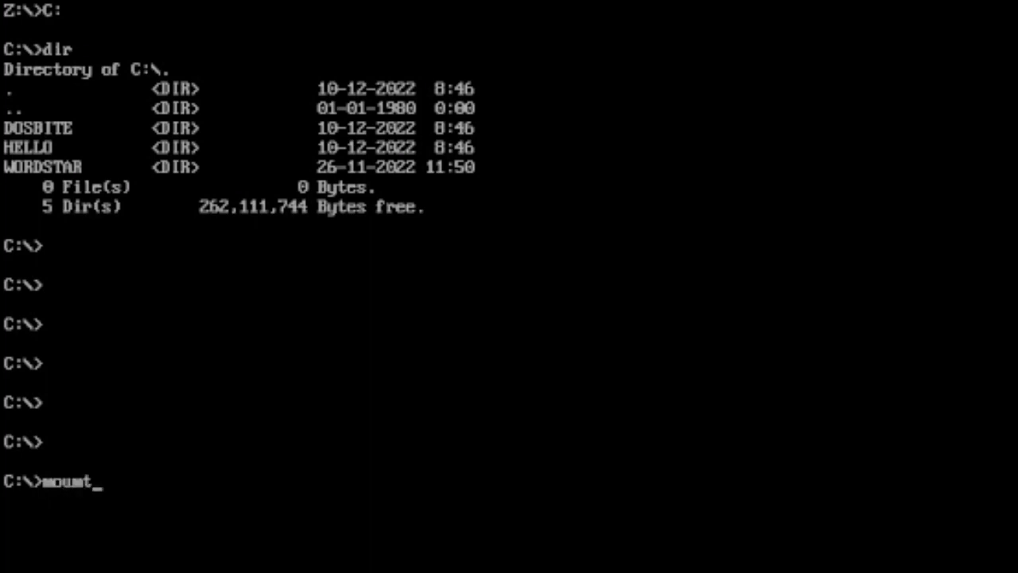
key(BackSpace)
key(BackSpace)
text(nt)
text( c)
text( :)
key(BackSpace)
text(D:\)
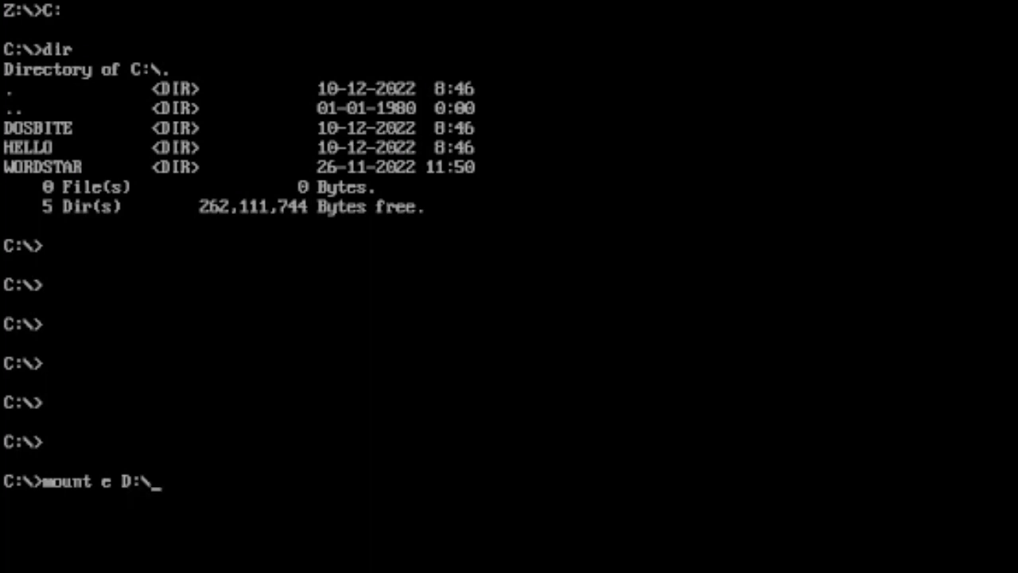
text( -t cdrom)
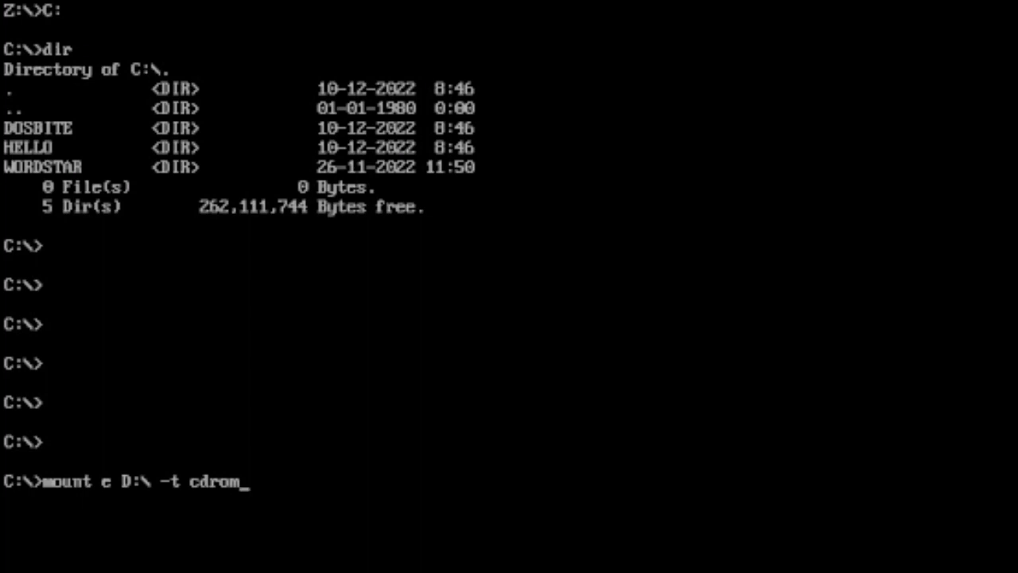
text(-usecd)
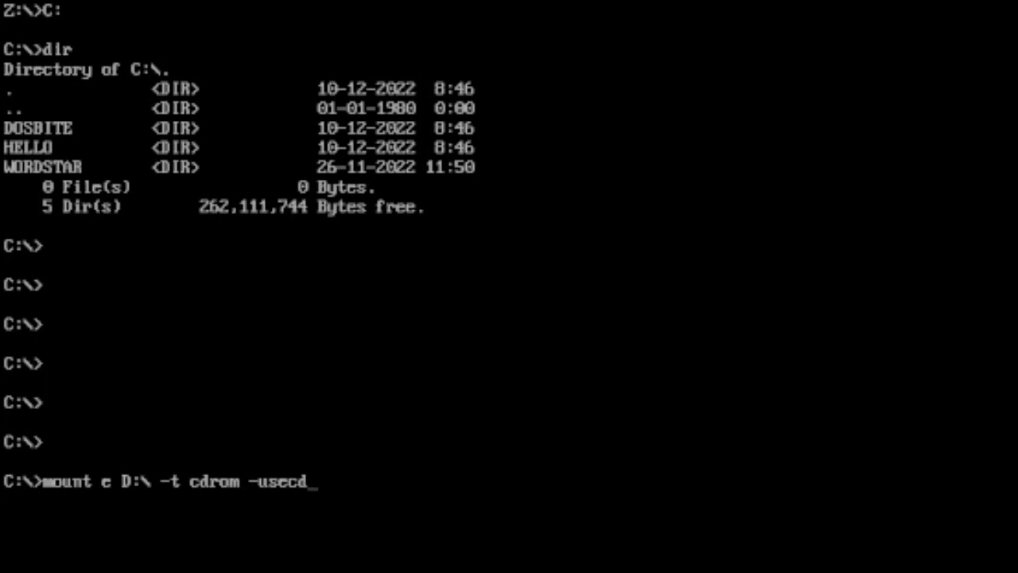
key(Return)
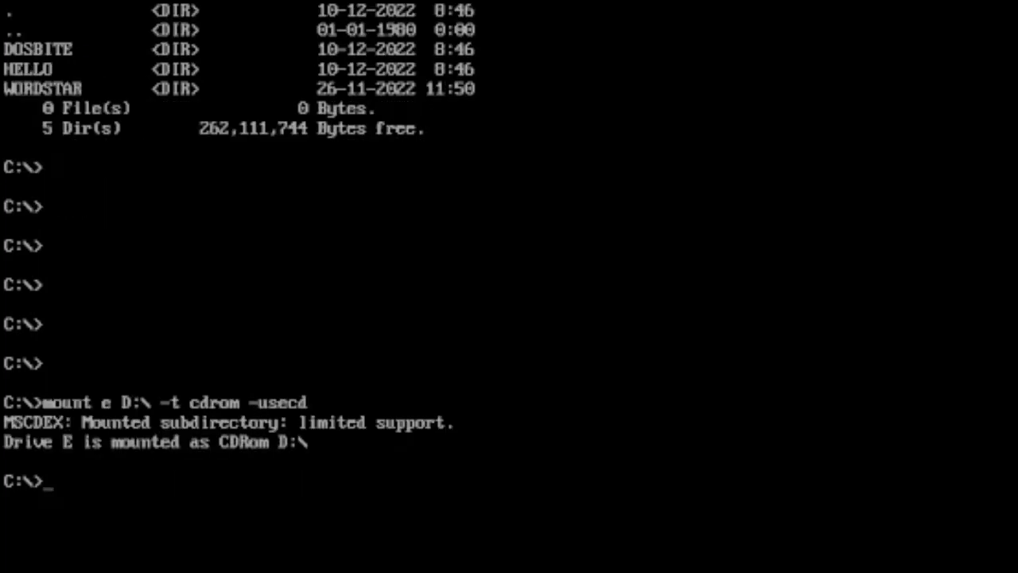
- Try switching to drive D:, and try mounting E:\ as drive E with -t cdrom -usecd
text(D:)
key(Return)
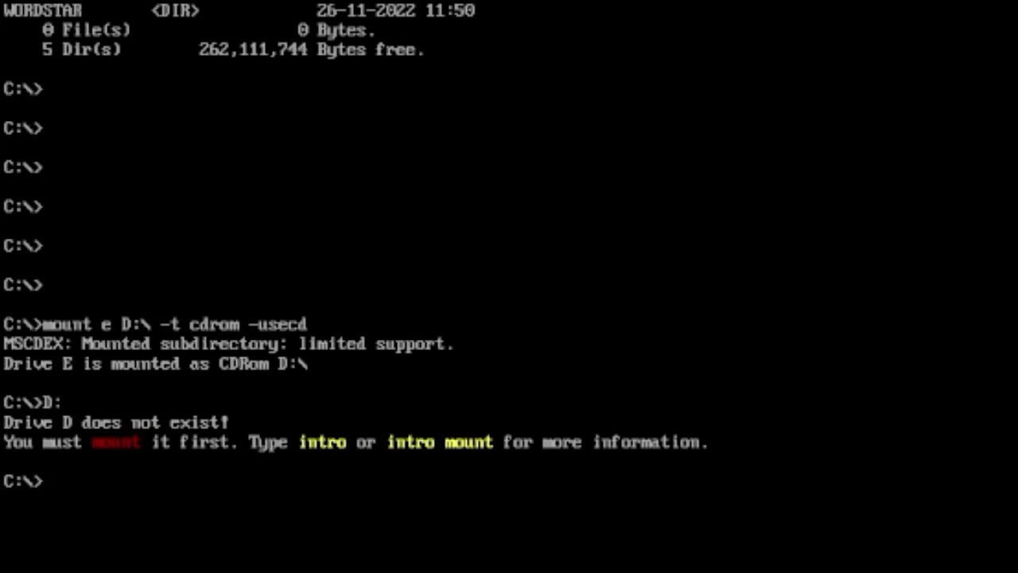
text(mount)
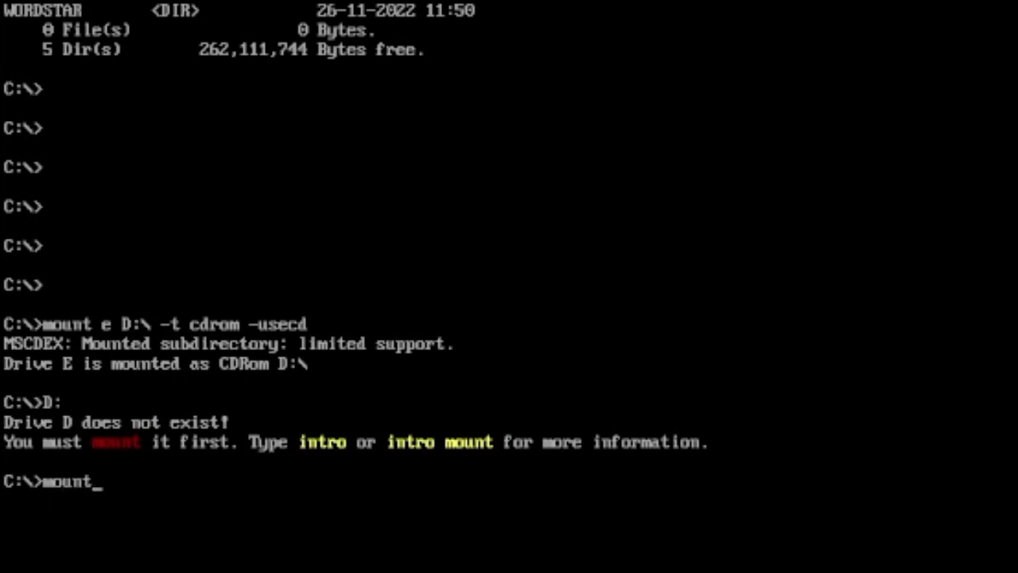
text( E E:\)
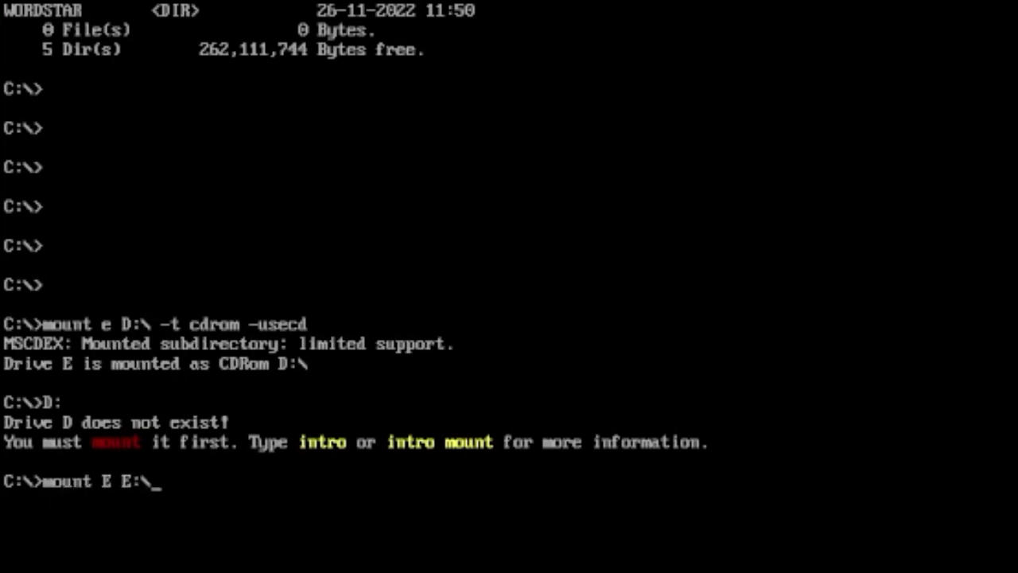
text( -t cdrom -u)
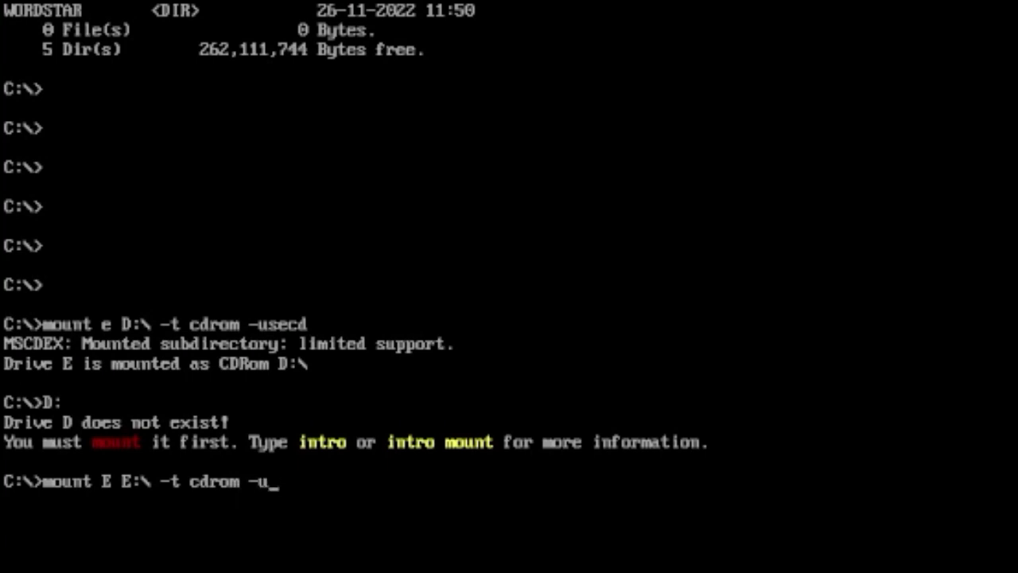
text(secd)
key(Return)
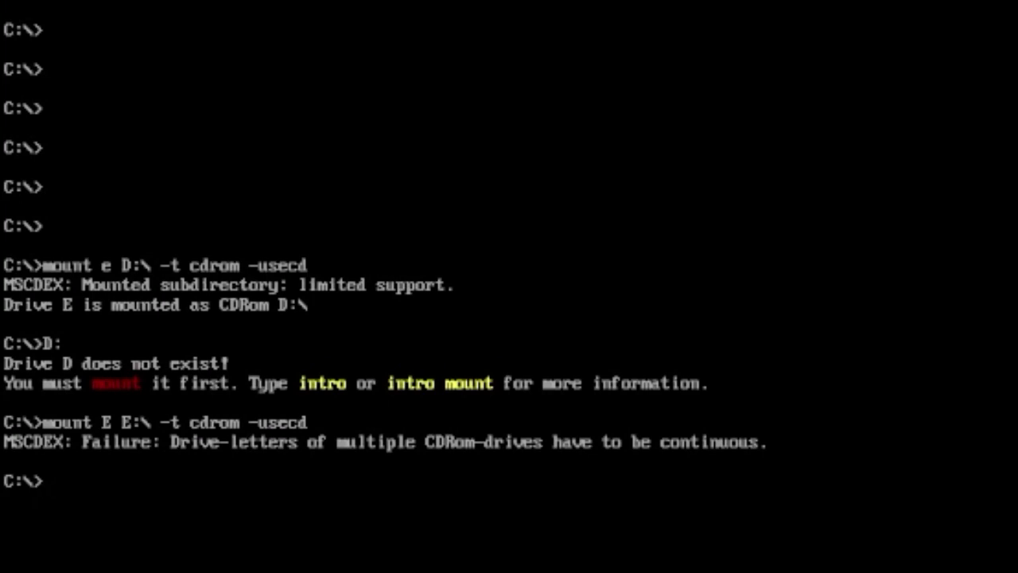
- Switch to drive E: and back to C:, and list the directory of C:
text(E:)
key(Return)
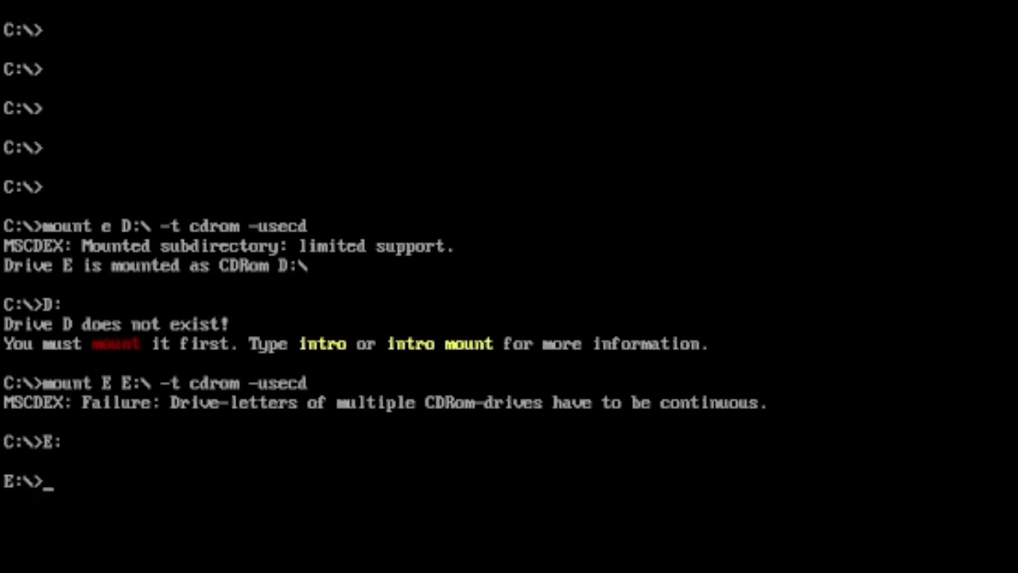
text(C:)
key(Return)
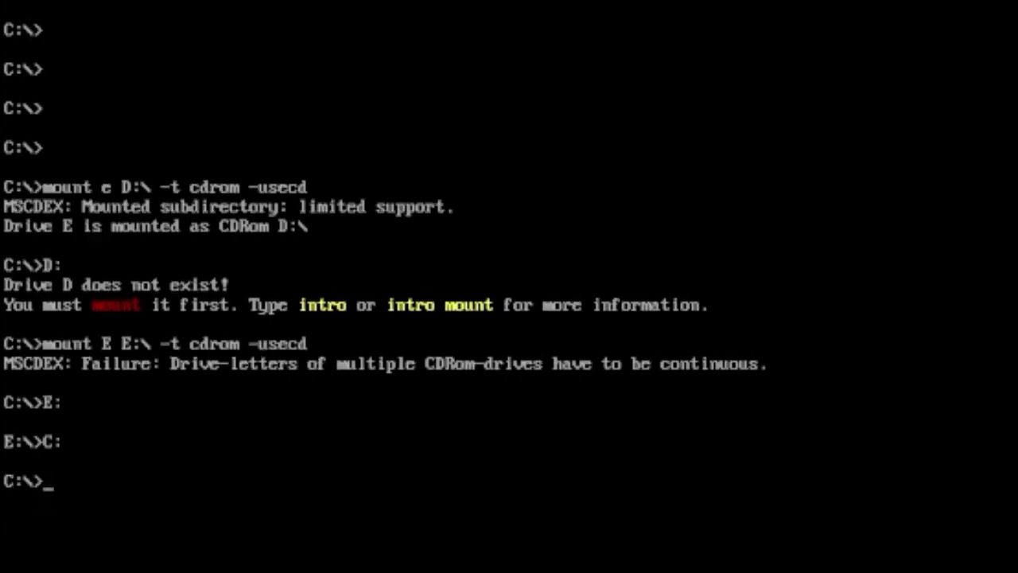
text(dir)
key(Return)
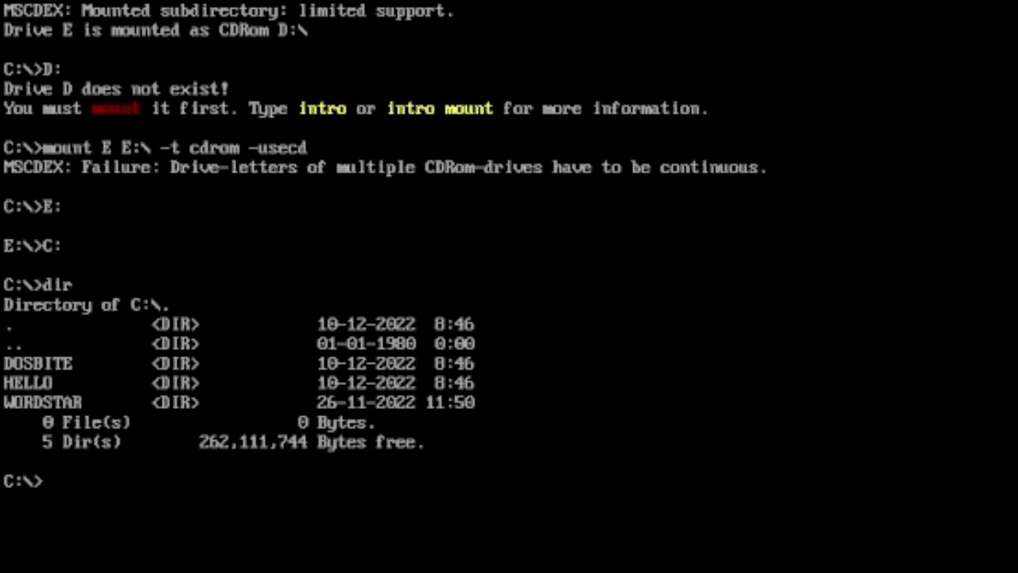
- Show the short list of supported commands with help, and clear the screen with cls
text(help)
key(Return)
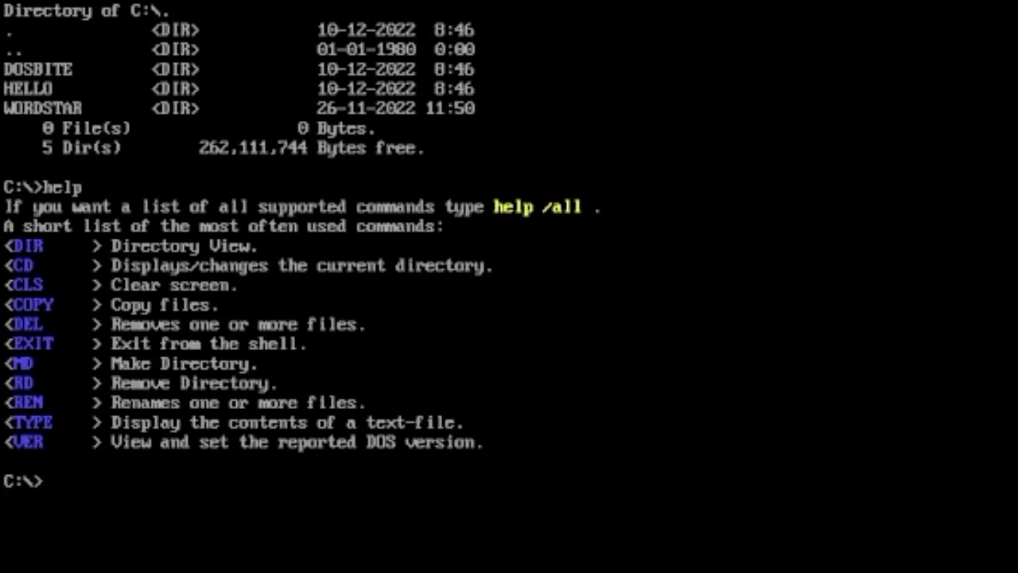
text(cls)
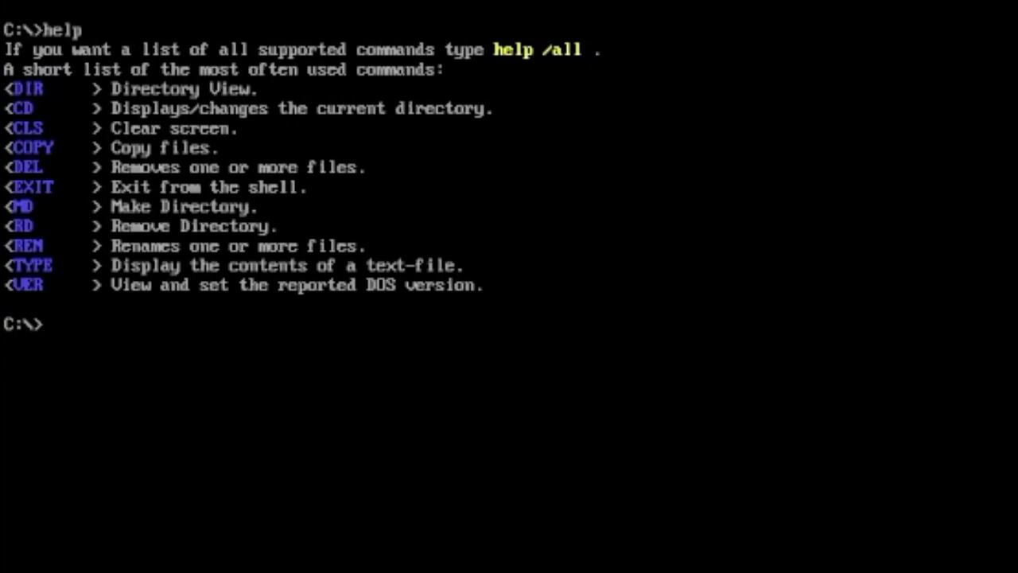
- Try running the command morehelp
text(h)
key(BackSpace)
text(morehelp)
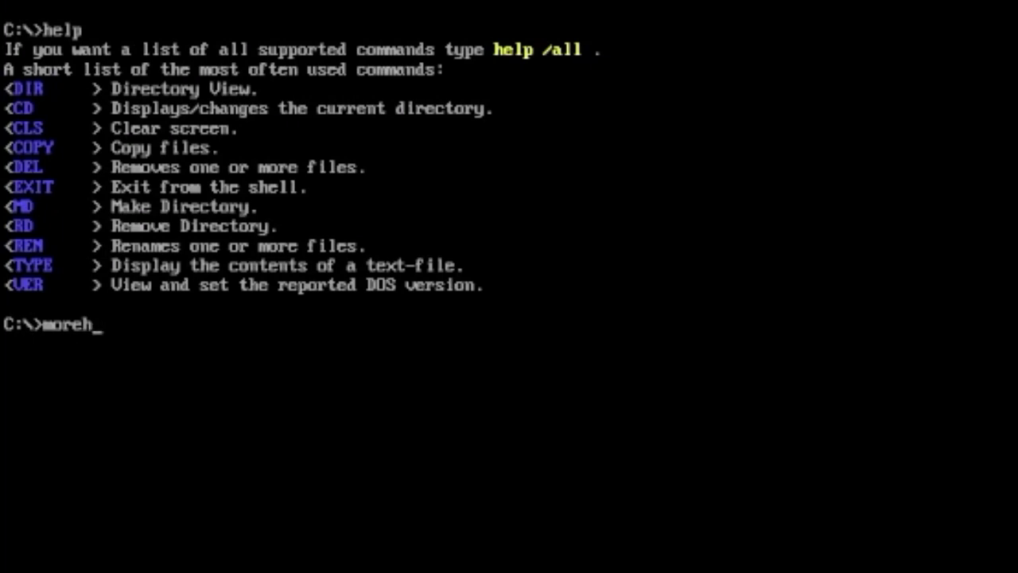
key(Return)
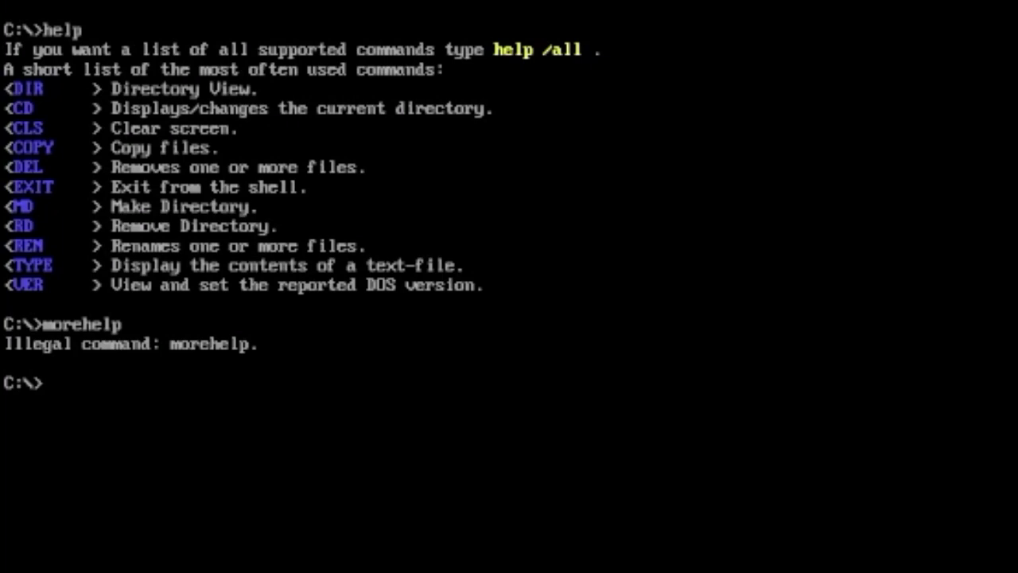
- List the root directory of C: and change to the WORDSTAR directory
text(dir)
key(Return)
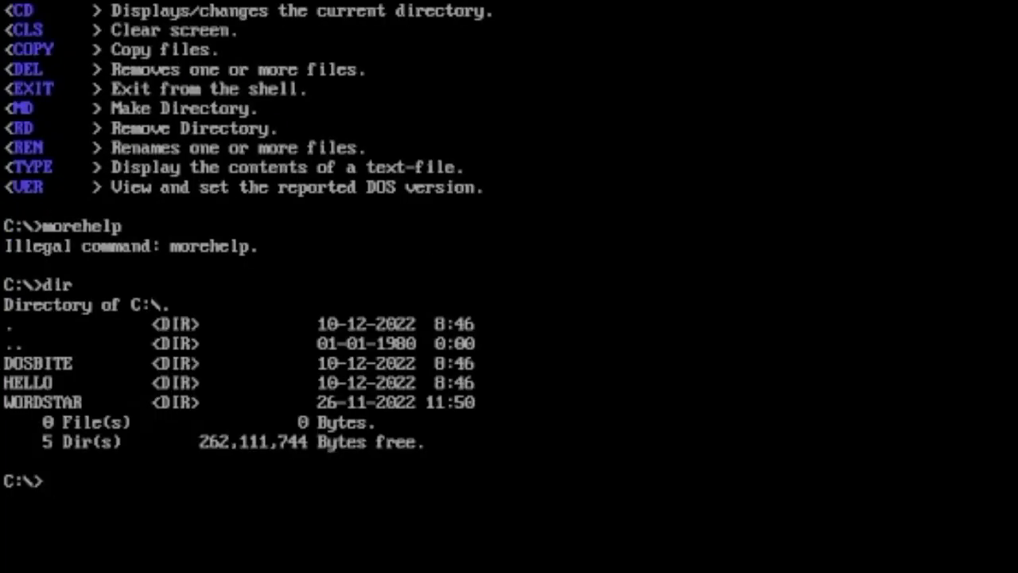
text(cd\wordstar)
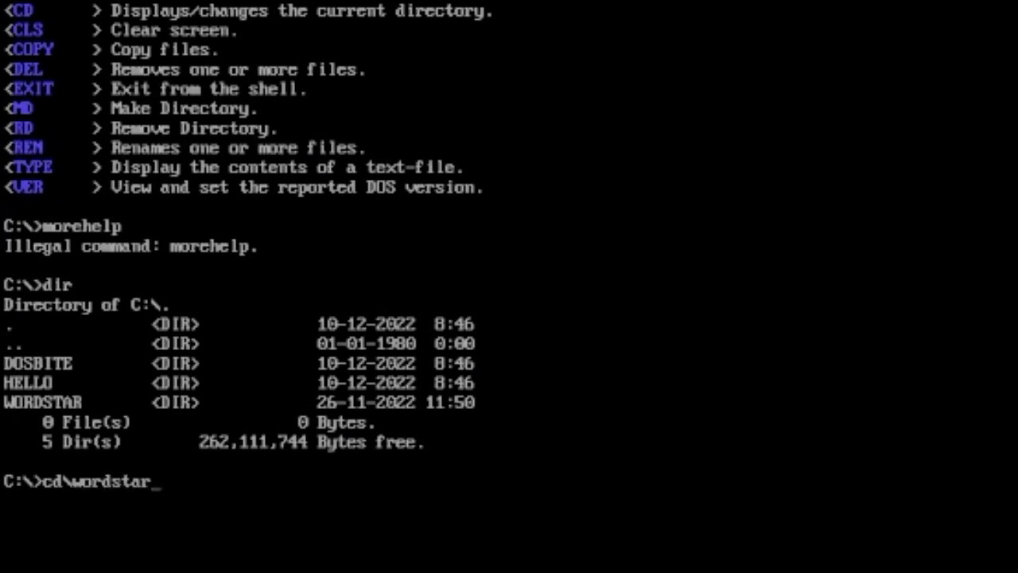
key(Return)
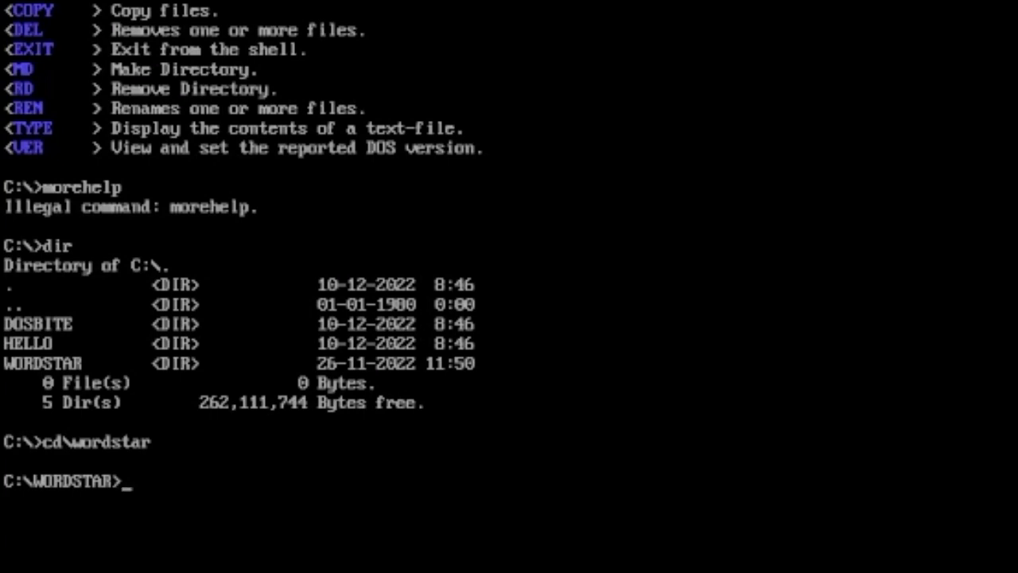
- List the files in the WORDSTAR directory, and page through the listing with dir/p
text(dir)
key(Return)
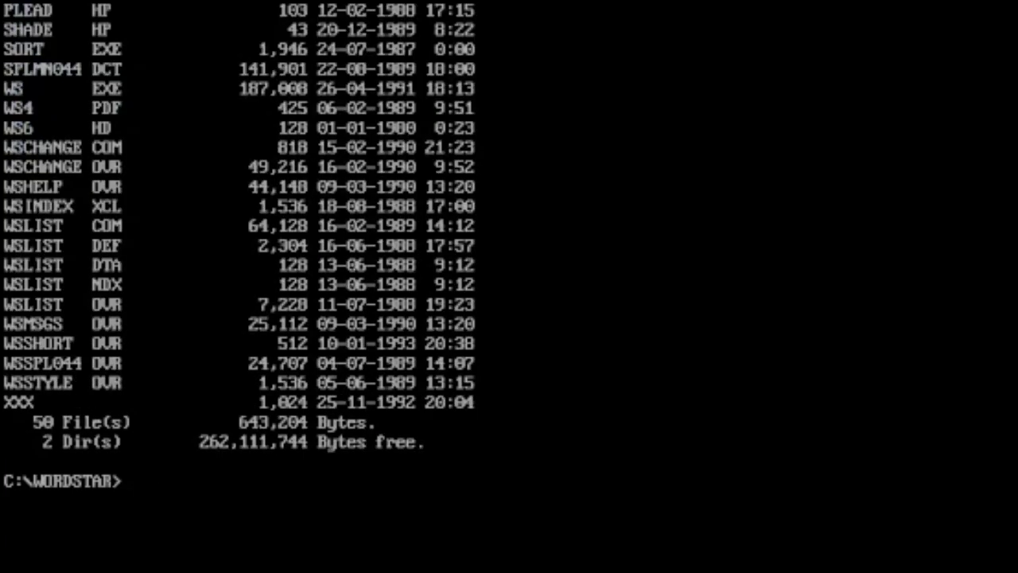
text(dir/p)
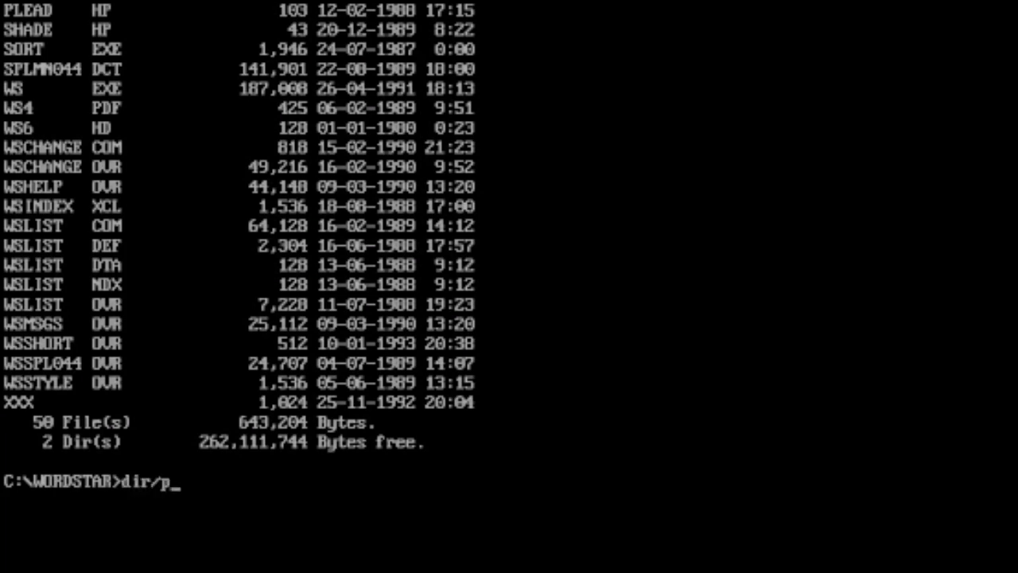
key(Return)
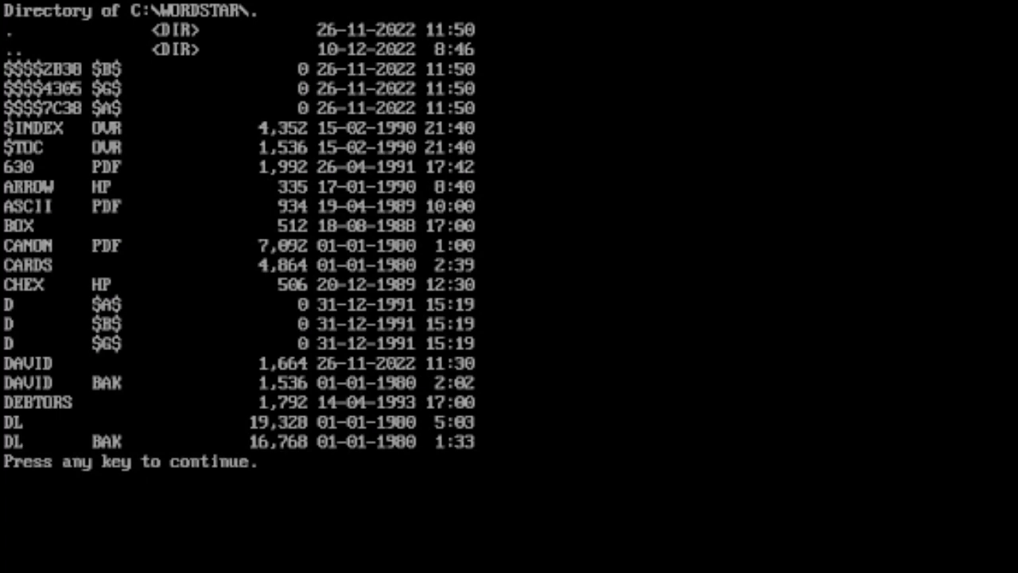
key(space)
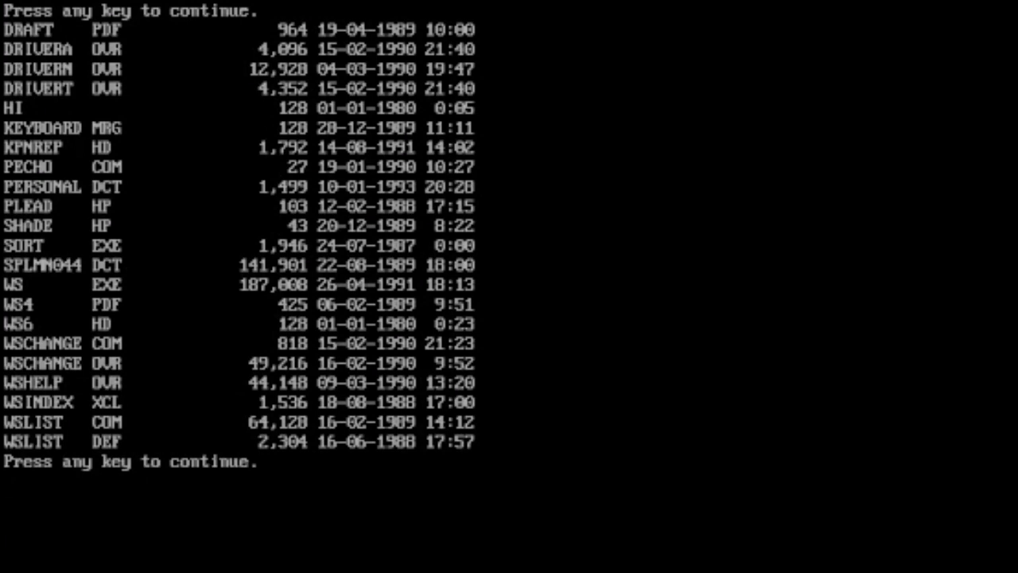
key(Return)
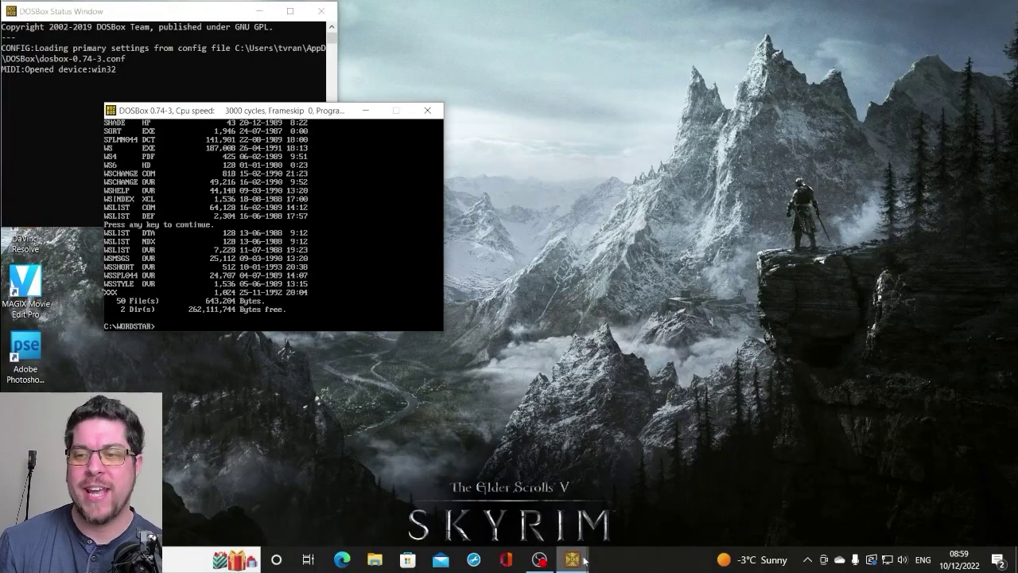
mouse_move(578, 559)
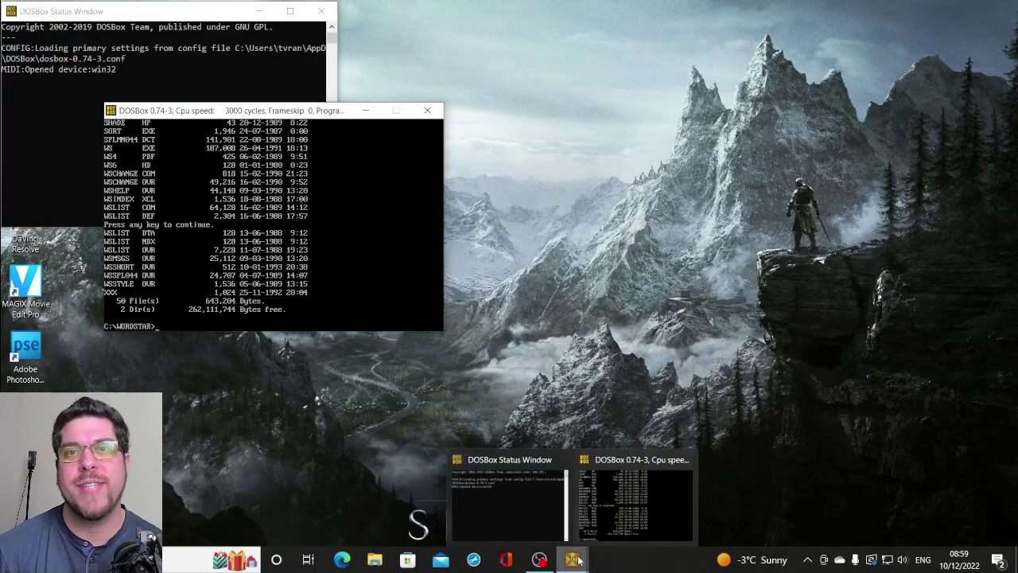